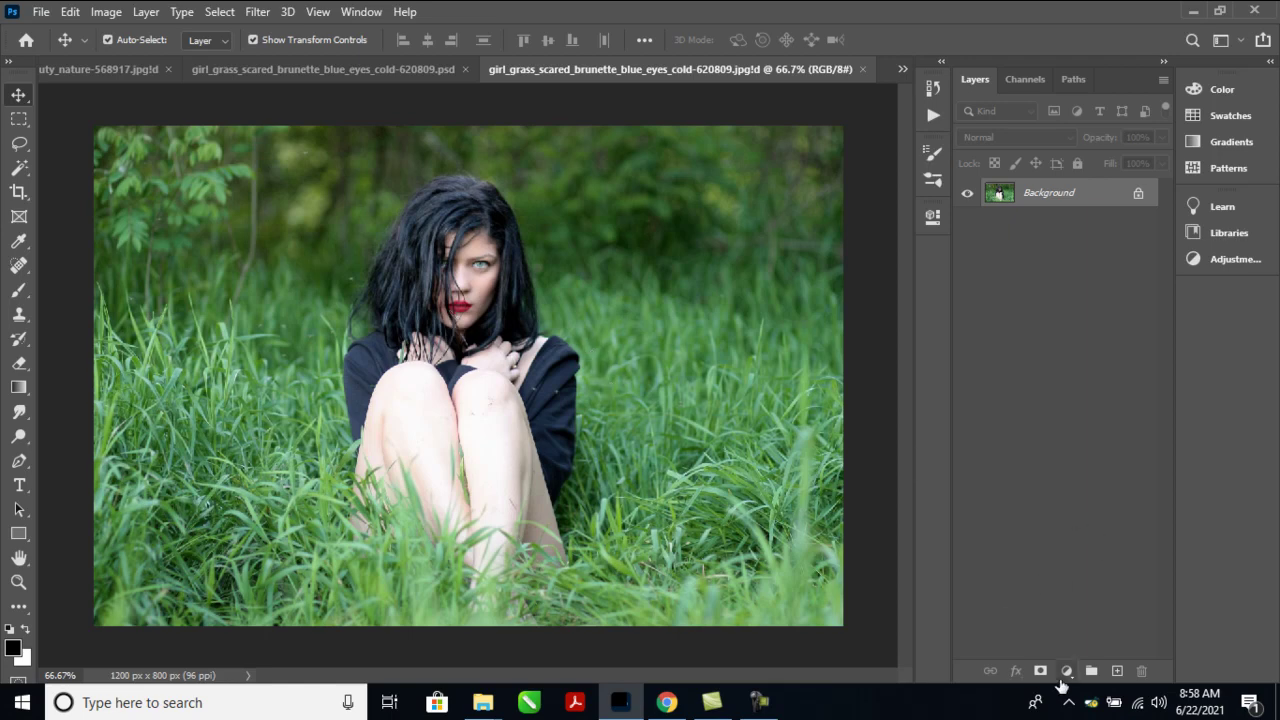
Step: Add a Color Balance adjustment layer and push the midtones to Yellow -100
click(1066, 671)
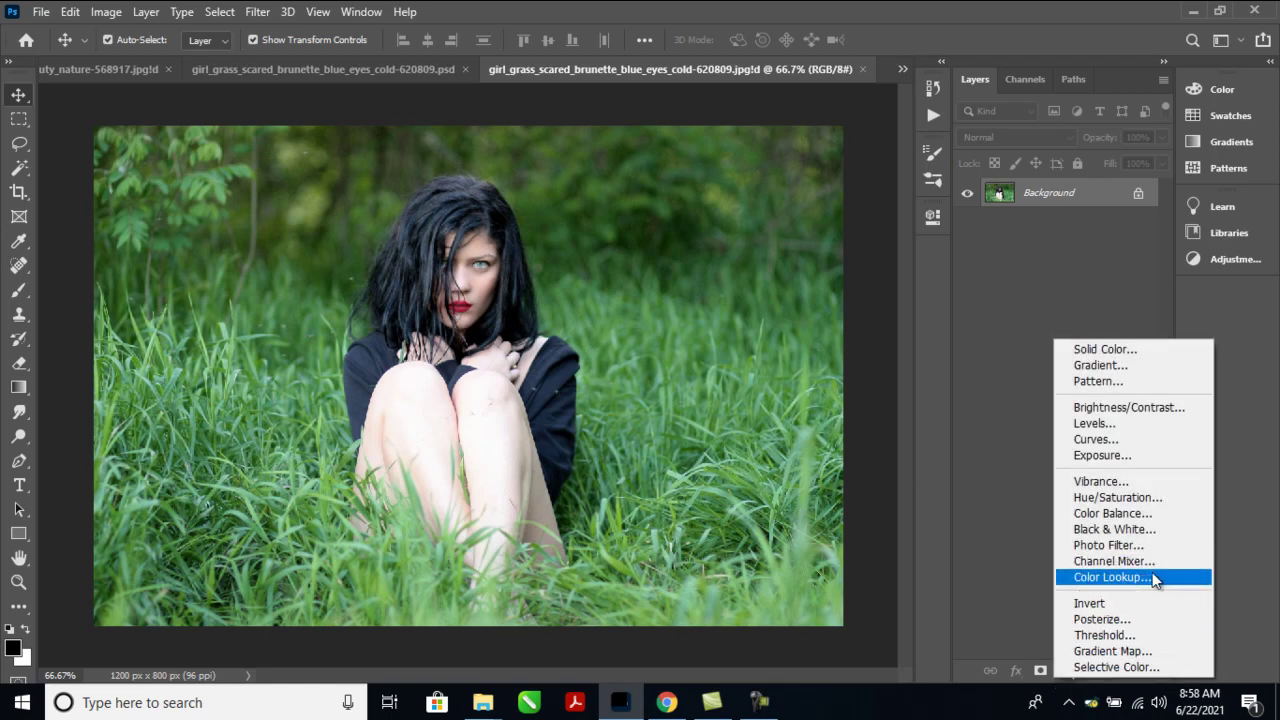
click(1152, 513)
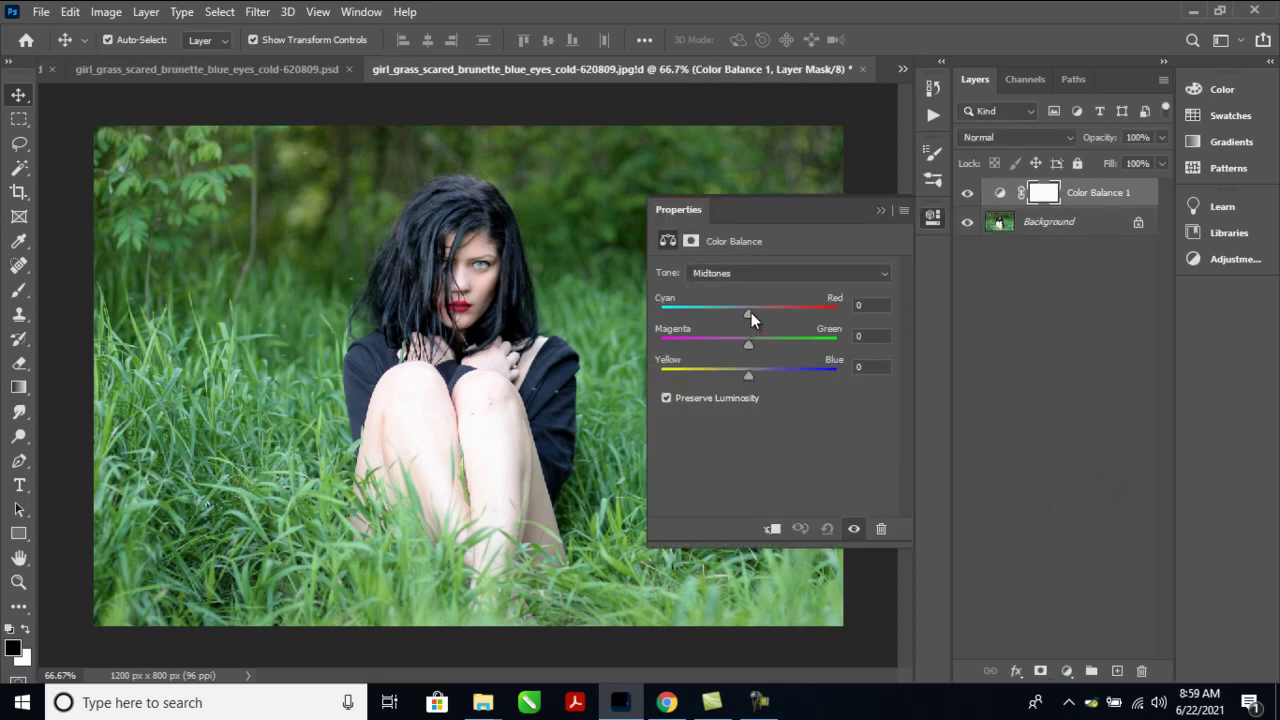
mouse_move(749, 316)
mouse_down()
mouse_move(713, 316)
mouse_move(783, 318)
mouse_up()
mouse_move(749, 346)
mouse_down()
mouse_move(799, 341)
mouse_move(712, 343)
mouse_up()
mouse_move(752, 376)
mouse_down()
mouse_move(656, 374)
mouse_move(830, 375)
mouse_move(682, 377)
mouse_up()
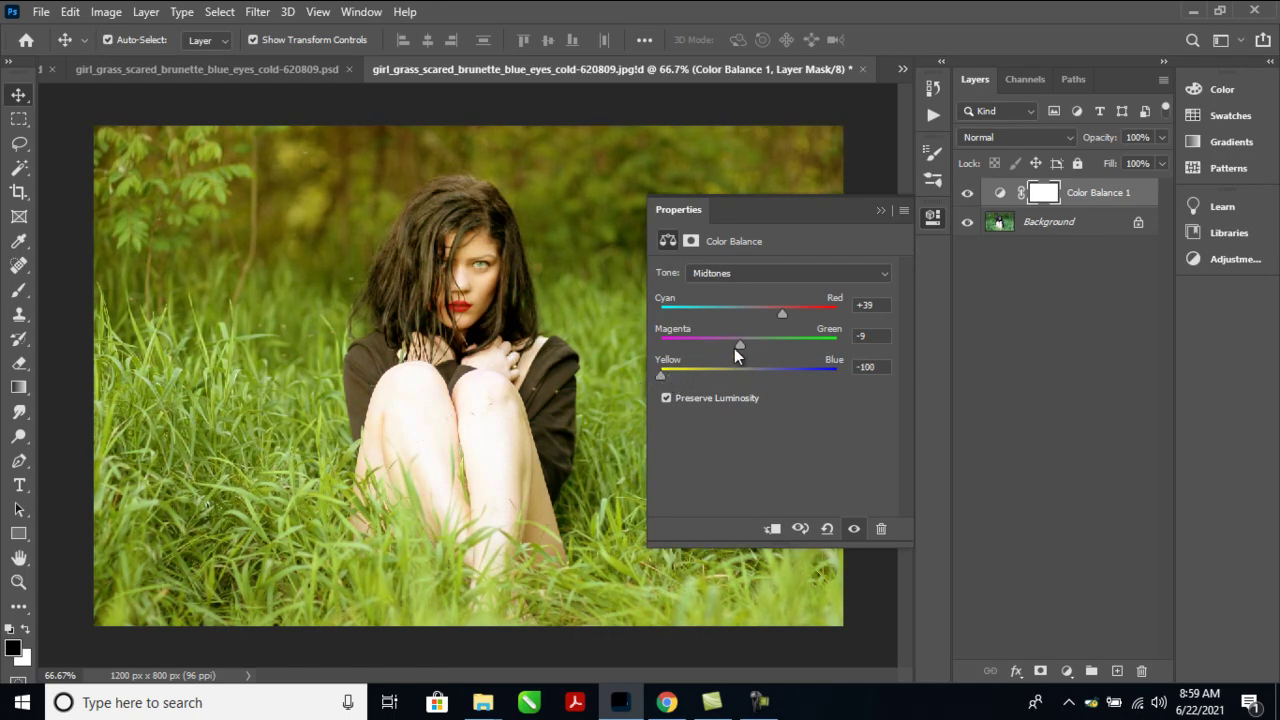
Step: Fine-tune the Color Balance midtones to Red +95 and Magenta -49
drag(739, 345, 703, 346)
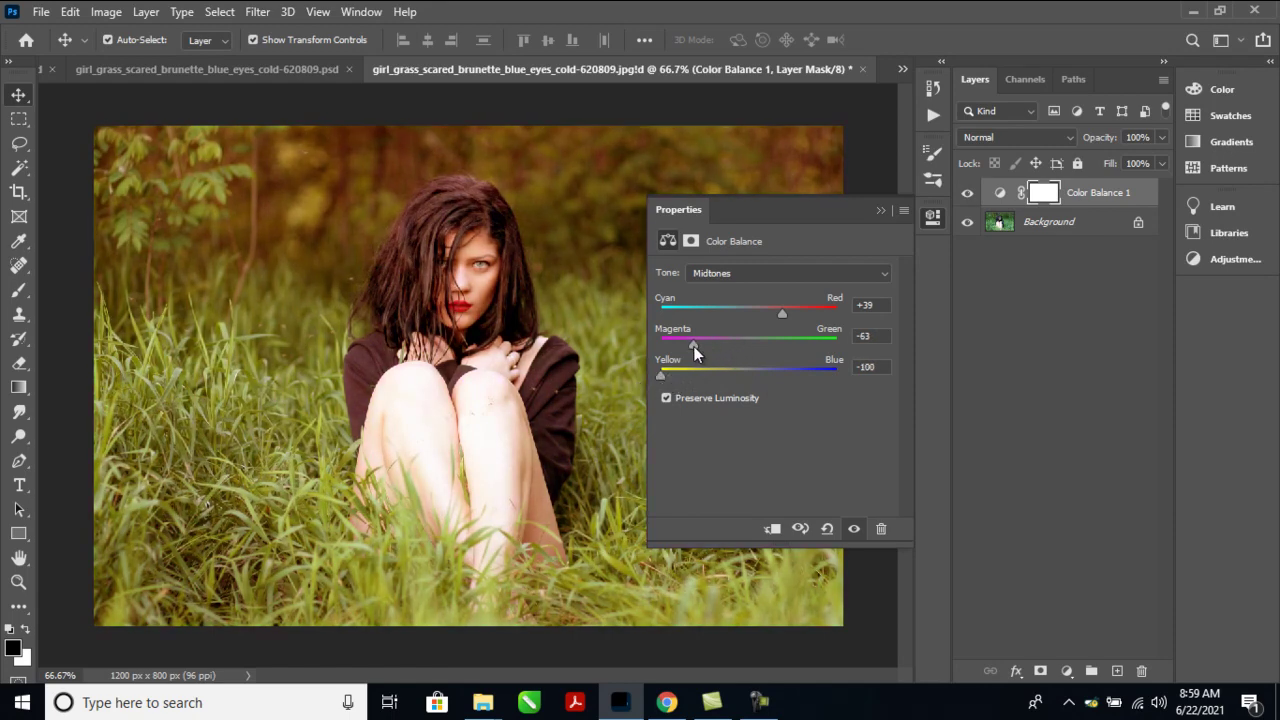
drag(683, 346, 692, 346)
drag(781, 314, 820, 314)
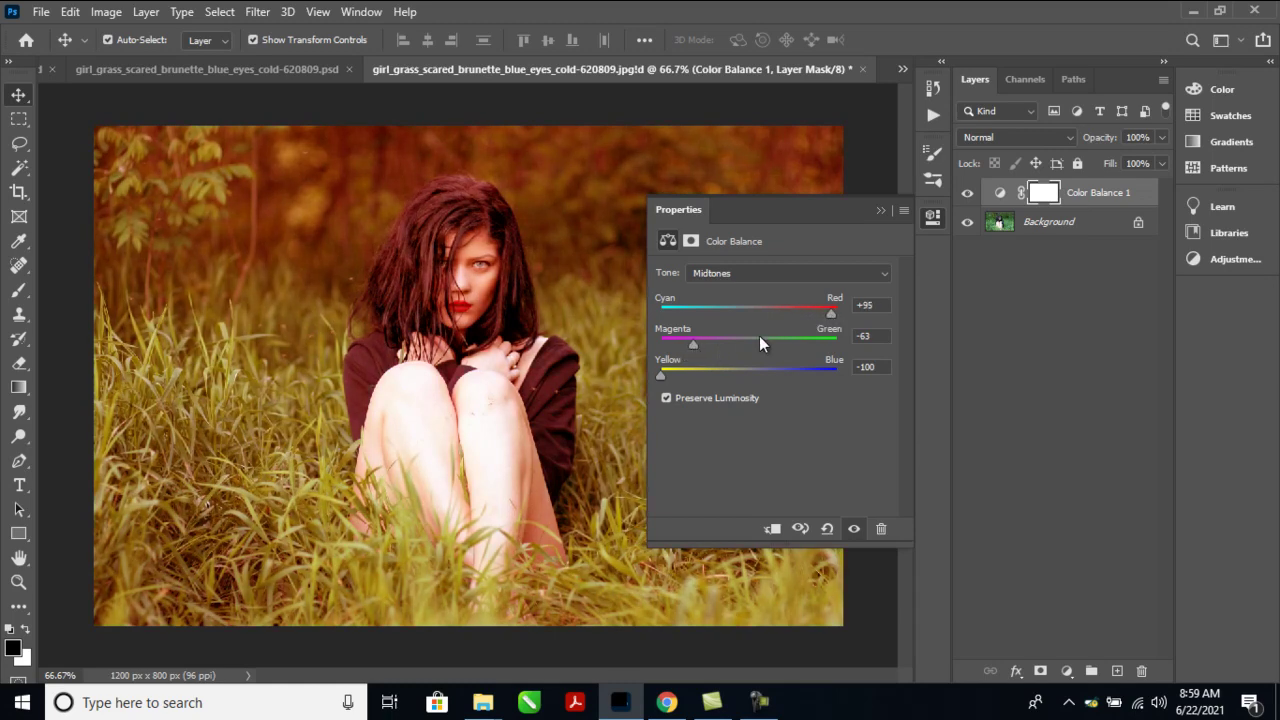
drag(692, 345, 723, 345)
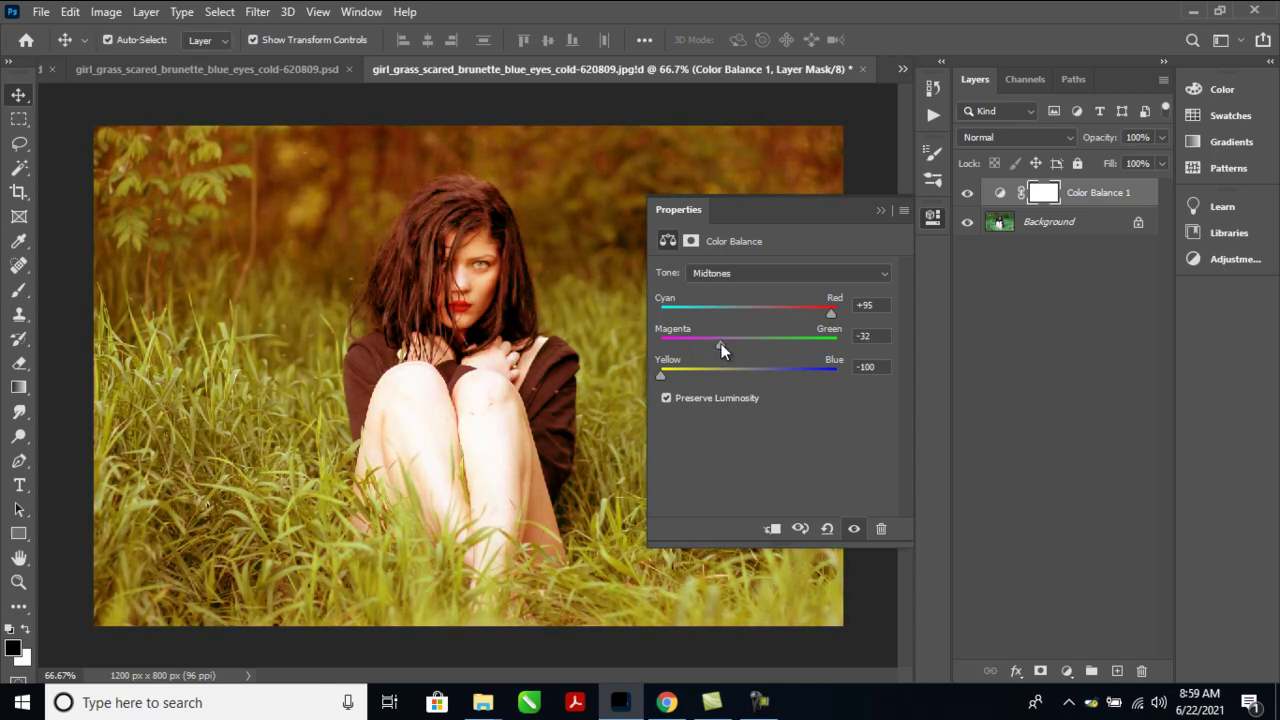
mouse_move(715, 343)
mouse_down()
mouse_move(704, 343)
mouse_move(728, 344)
mouse_move(713, 345)
mouse_up()
Step: Deselect Color Balance 1, collapse its Properties, and show the new adjustment layer list
click(970, 357)
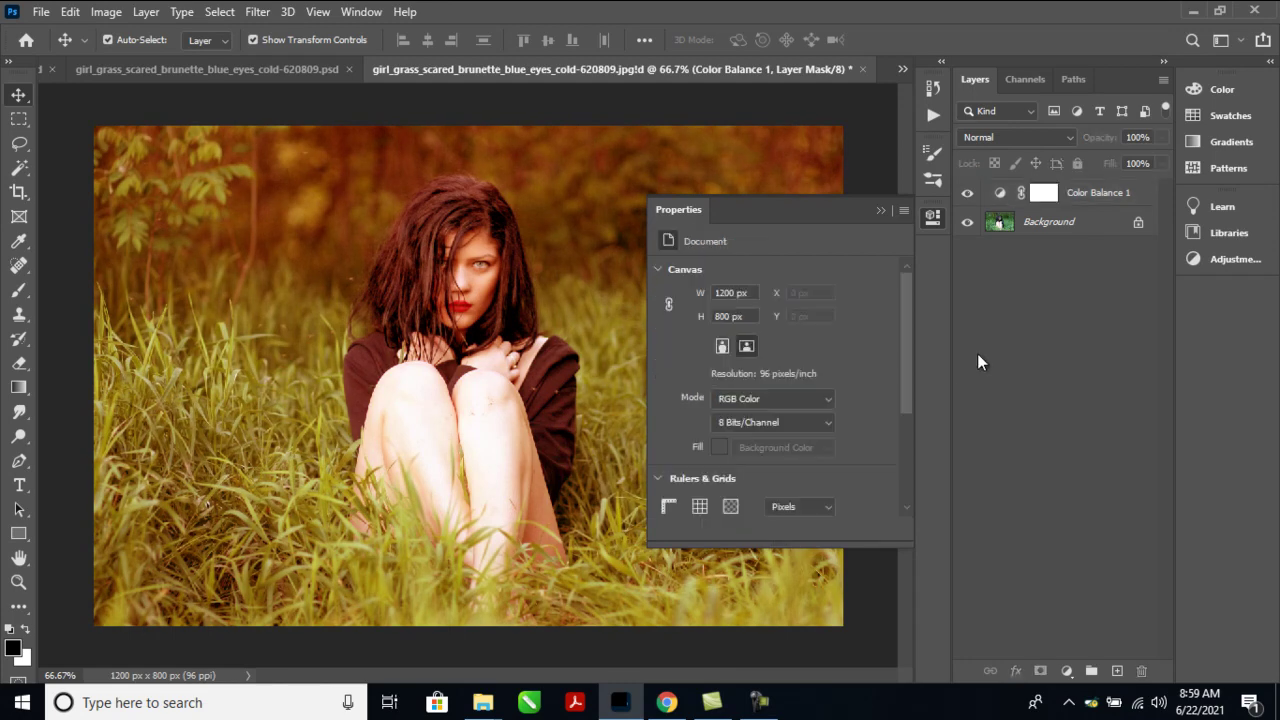
click(881, 211)
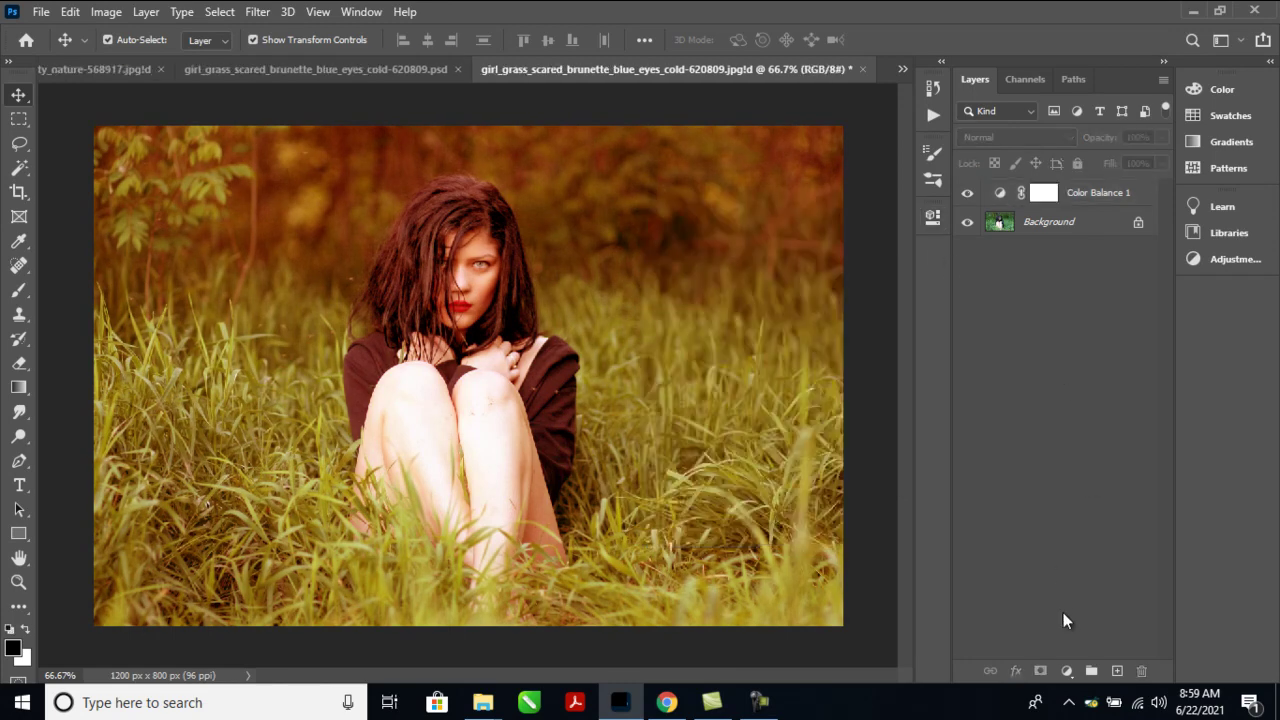
click(1068, 673)
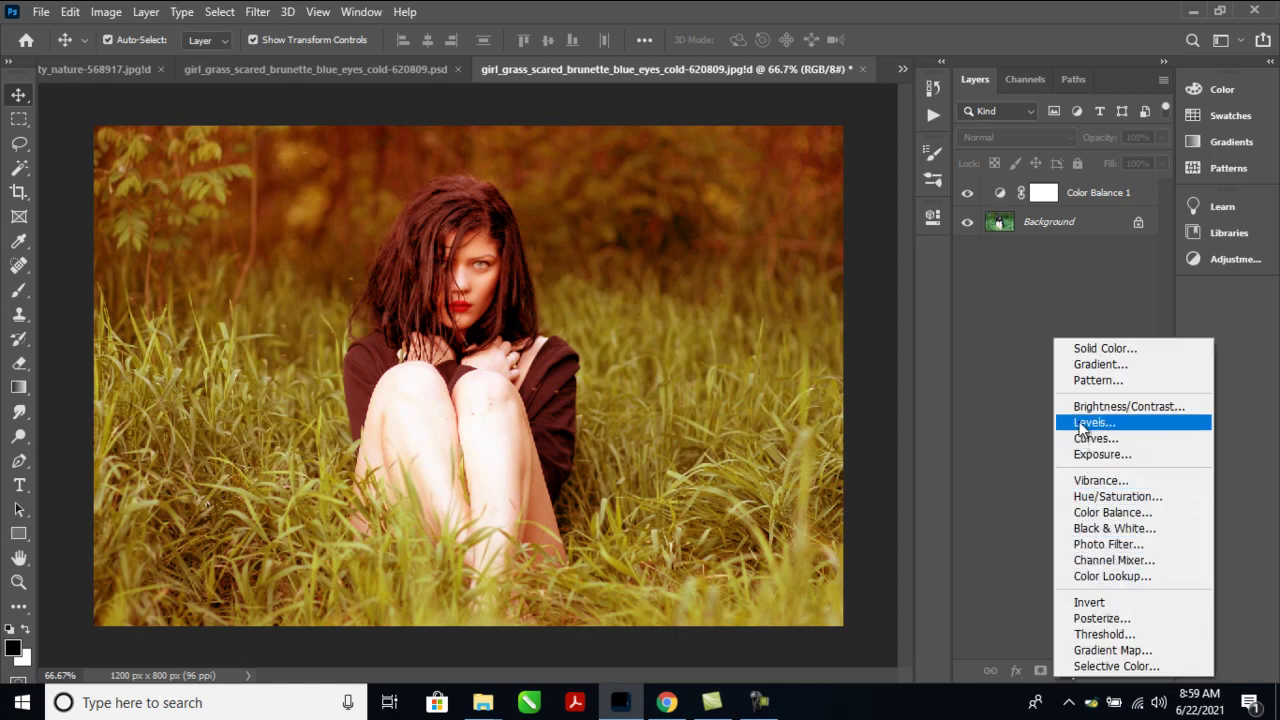
Step: Add a Selective Color layer with Yellows set to Cyan -31, Yellow +100, Black +12
click(1116, 666)
click(763, 291)
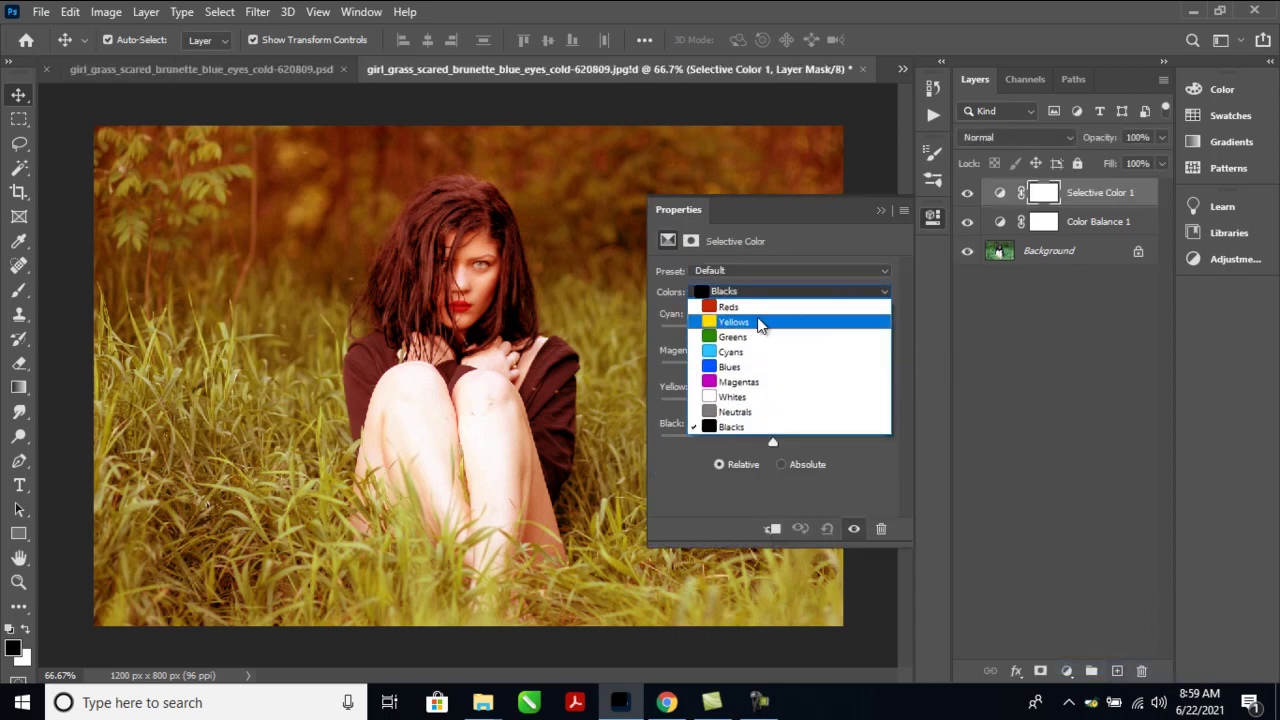
click(760, 322)
click(774, 334)
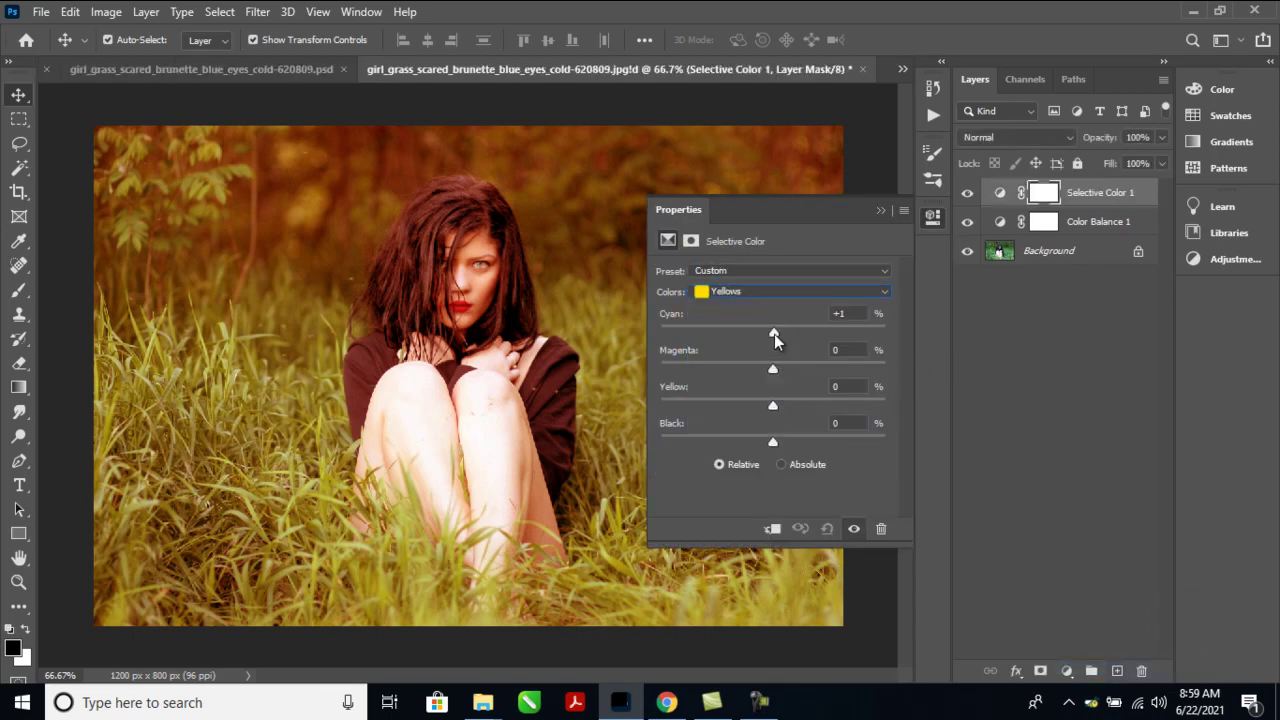
drag(753, 334, 718, 334)
click(740, 332)
drag(772, 406, 803, 406)
mouse_move(772, 442)
mouse_down()
mouse_move(723, 441)
mouse_move(866, 443)
mouse_move(791, 447)
mouse_up()
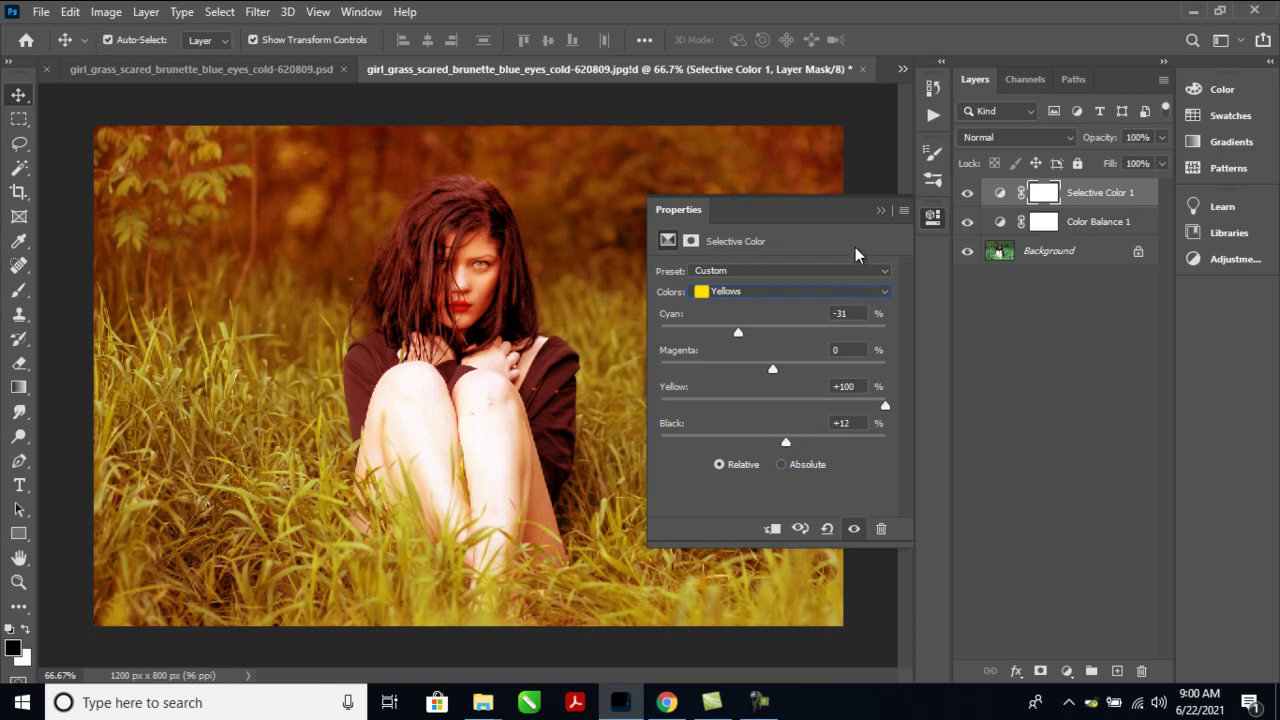
click(874, 215)
click(1070, 343)
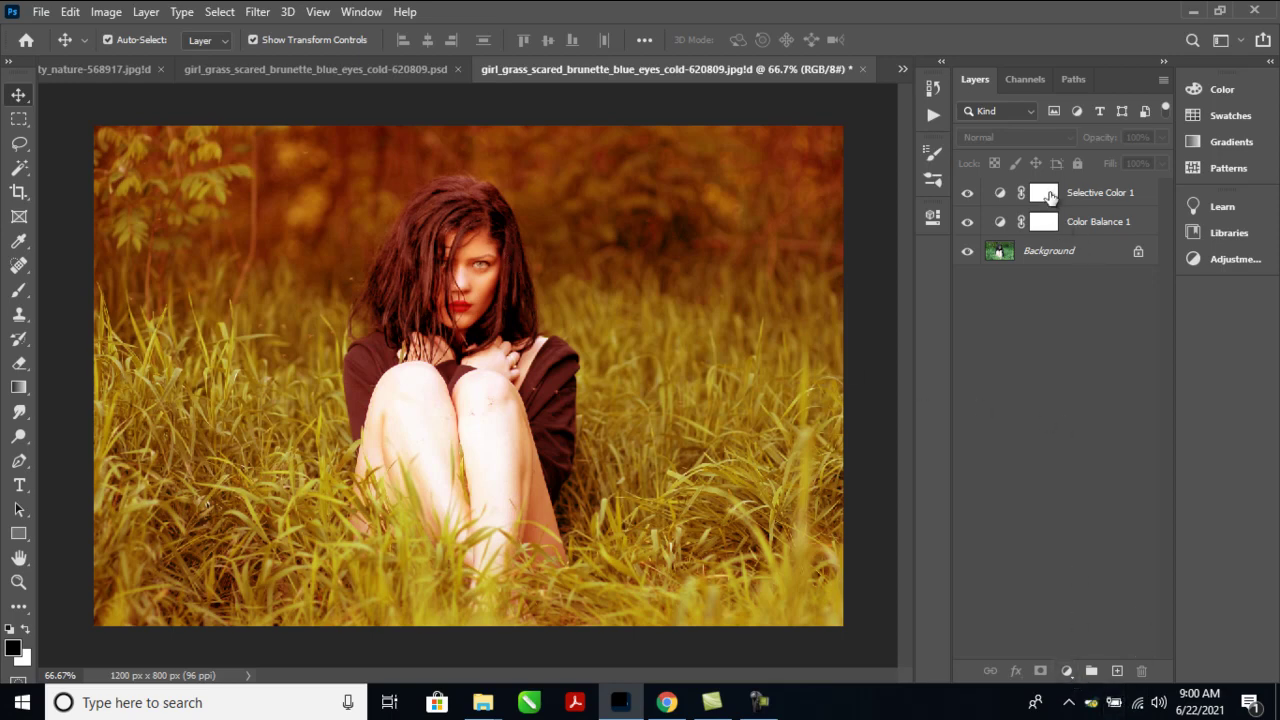
click(1045, 198)
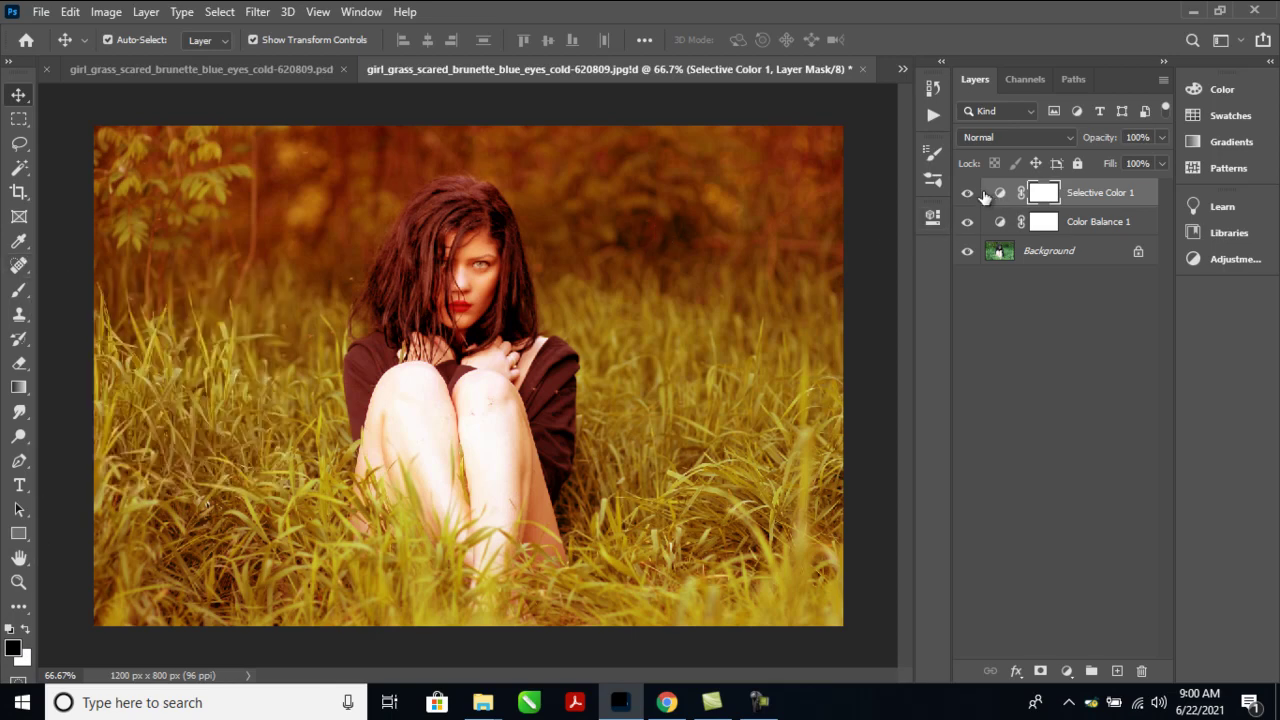
drag(968, 196, 968, 222)
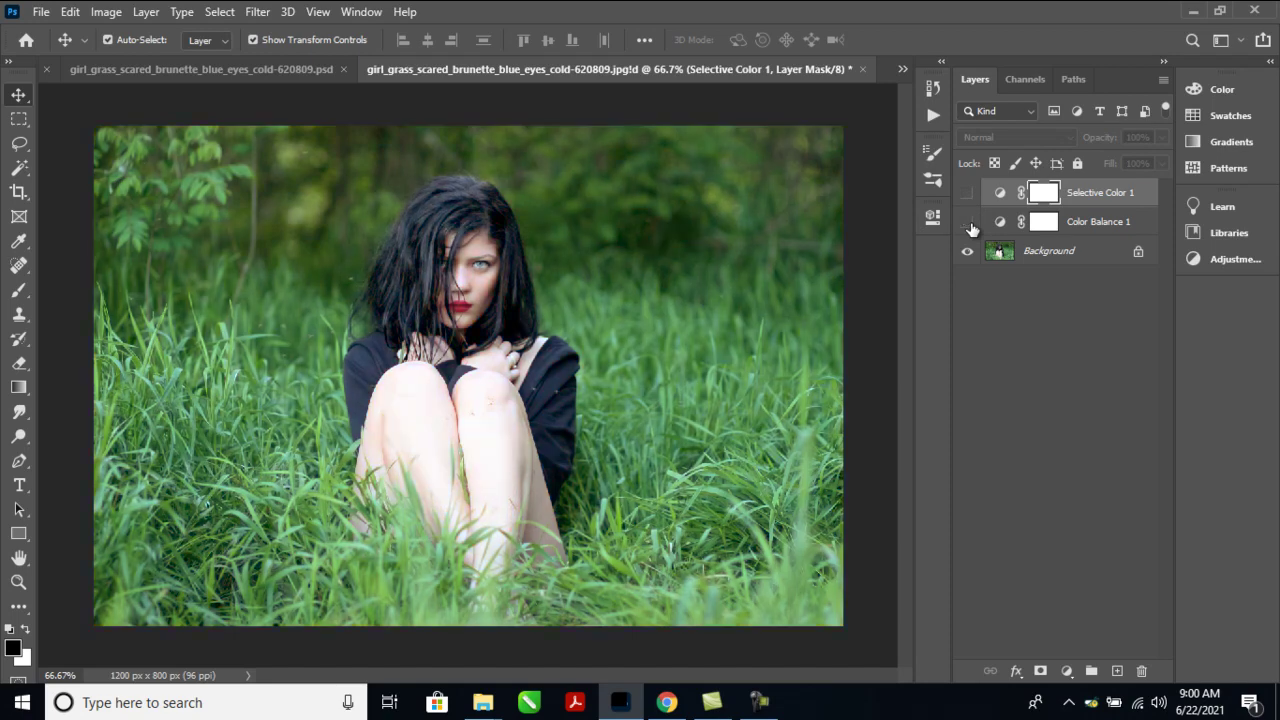
click(967, 222)
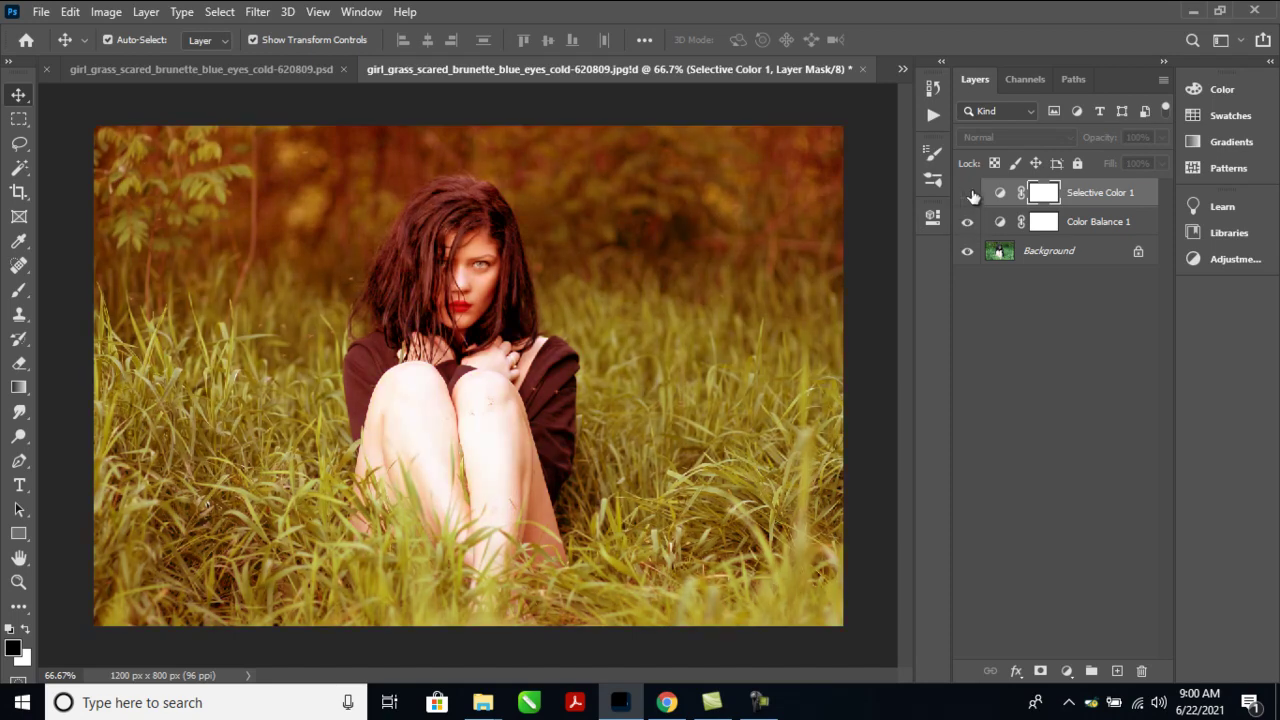
click(967, 193)
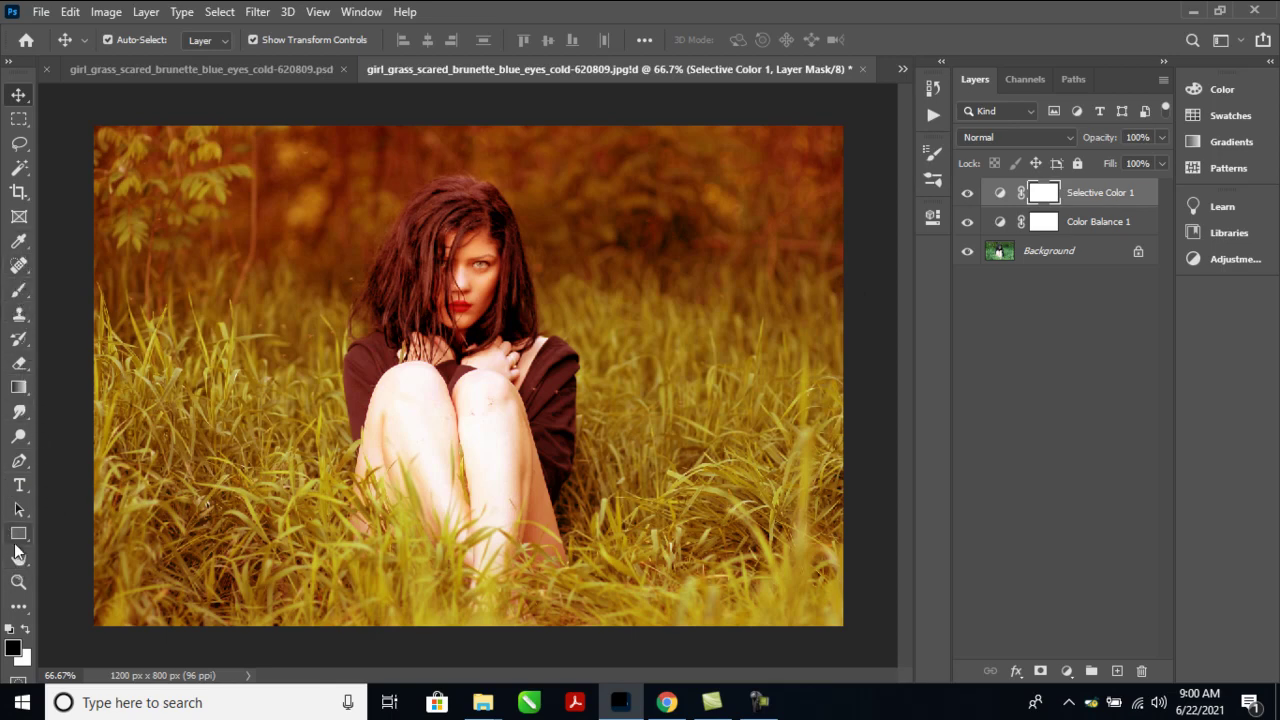
Step: Paint black on the mask over the woman's face and legs with a soft 102 px brush
click(19, 292)
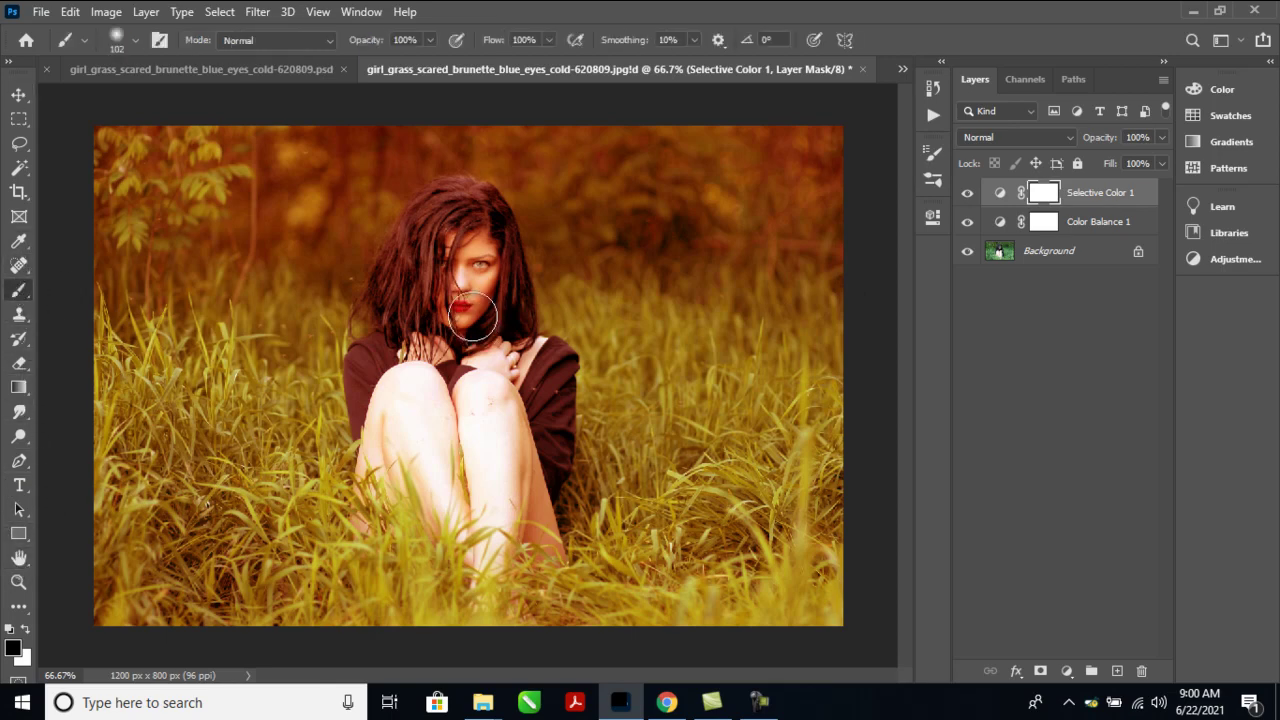
right_click(470, 216)
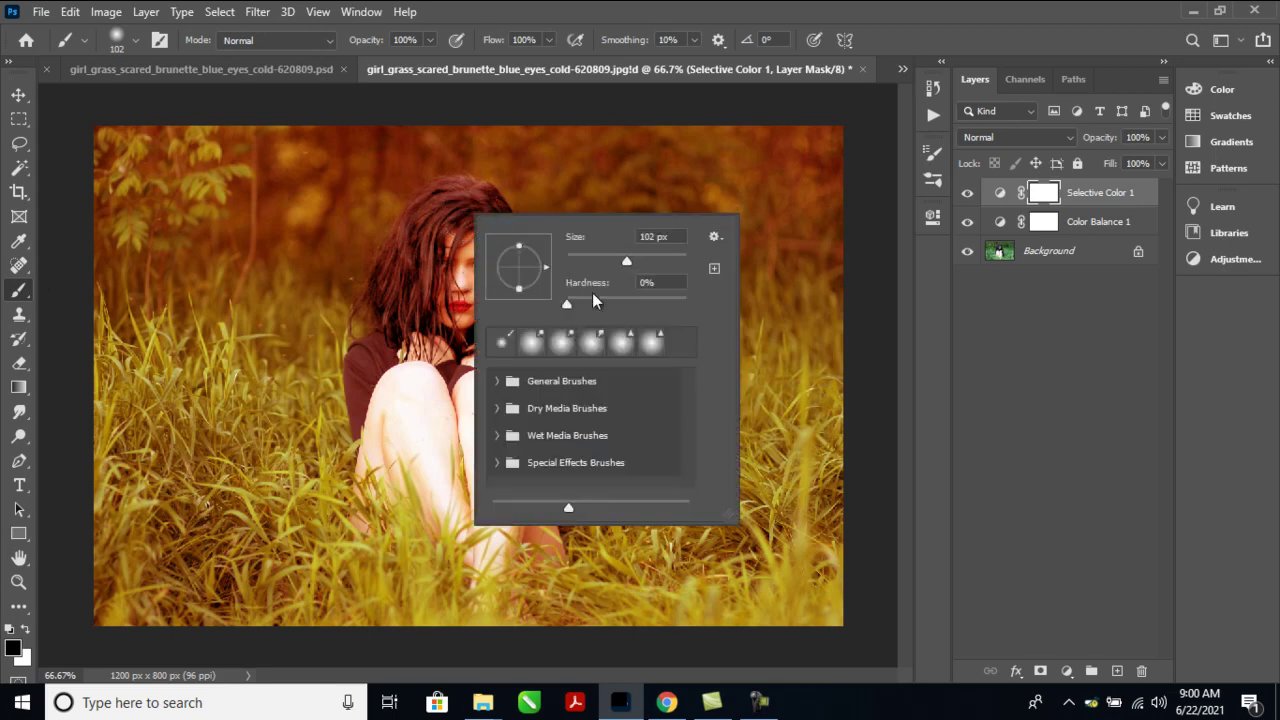
double_click(502, 344)
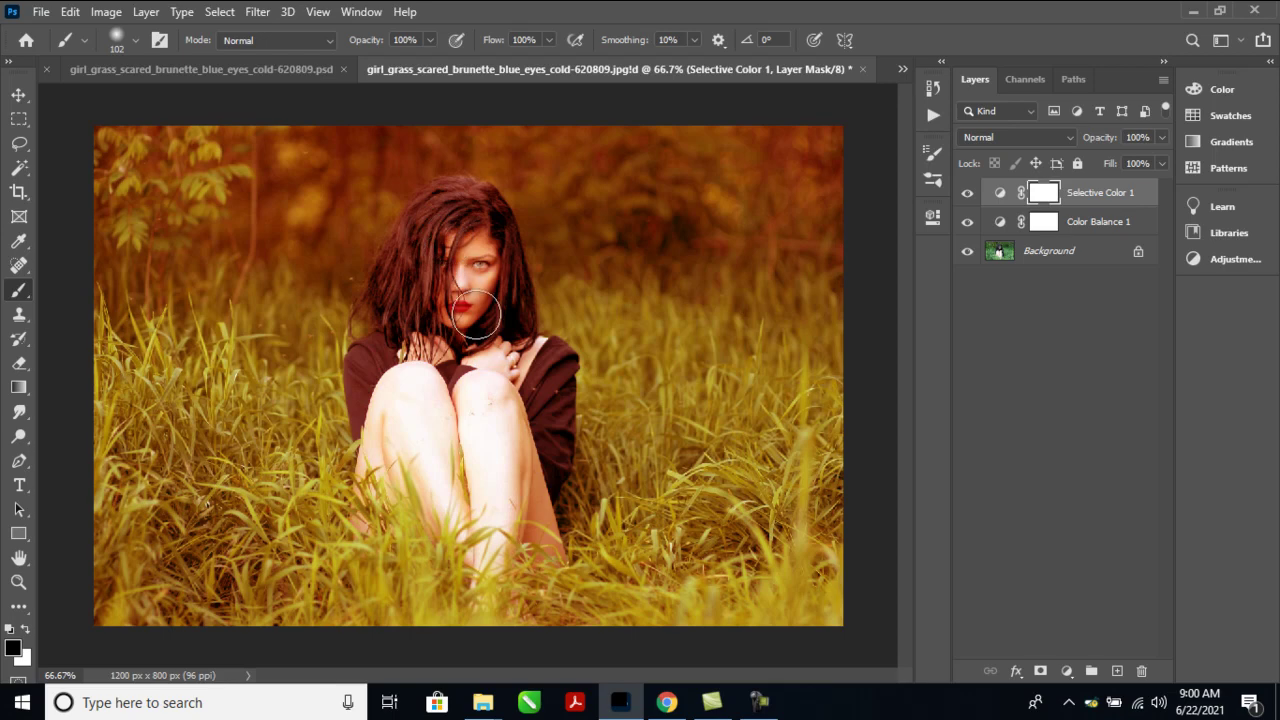
drag(455, 262, 450, 207)
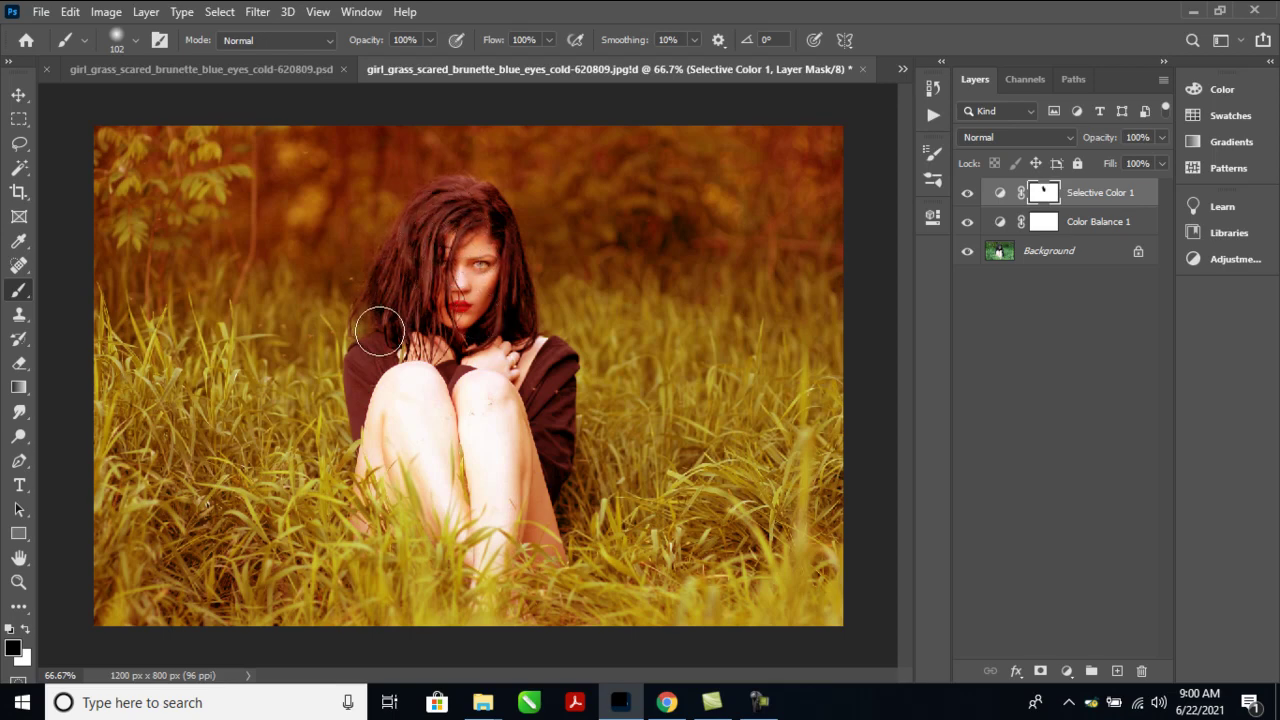
mouse_move(373, 378)
mouse_down()
mouse_move(409, 400)
mouse_move(423, 466)
mouse_move(489, 503)
mouse_move(490, 537)
mouse_move(503, 374)
mouse_move(543, 366)
mouse_move(517, 499)
mouse_up()
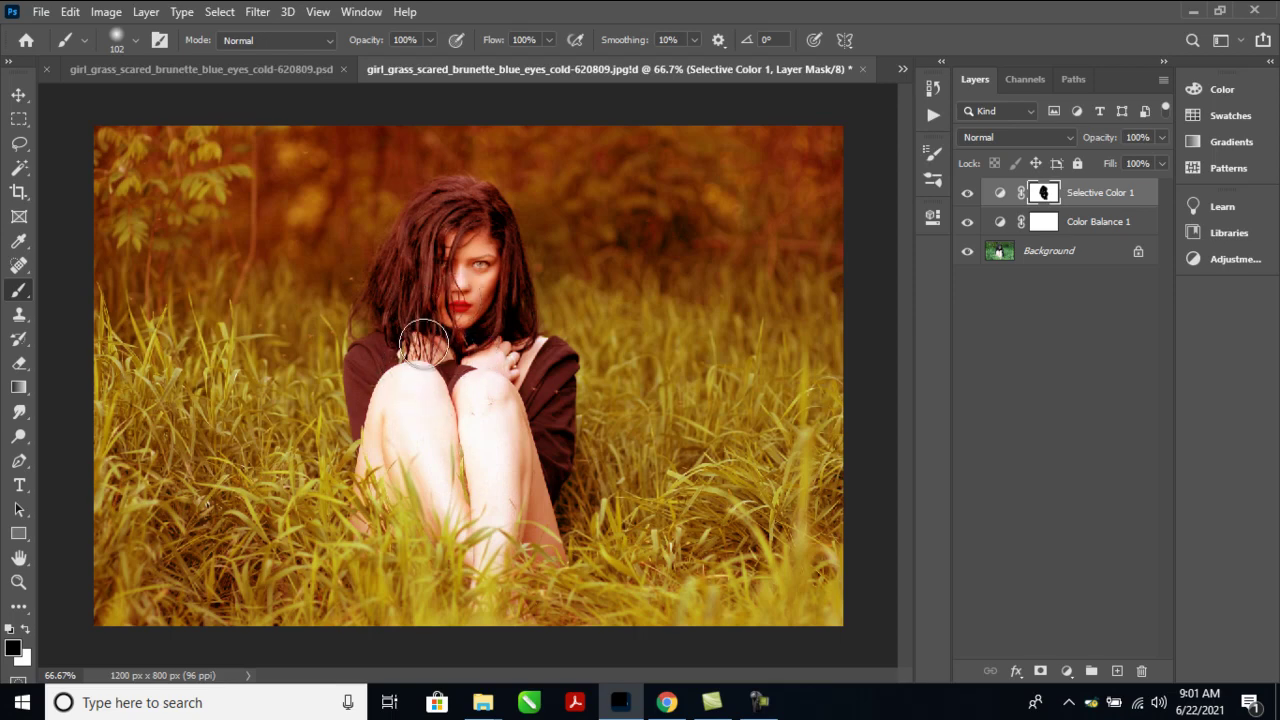
Step: Add a black-to-transparent Gradient Fill layer fading out at 36% to darken the photo's bottom
click(19, 94)
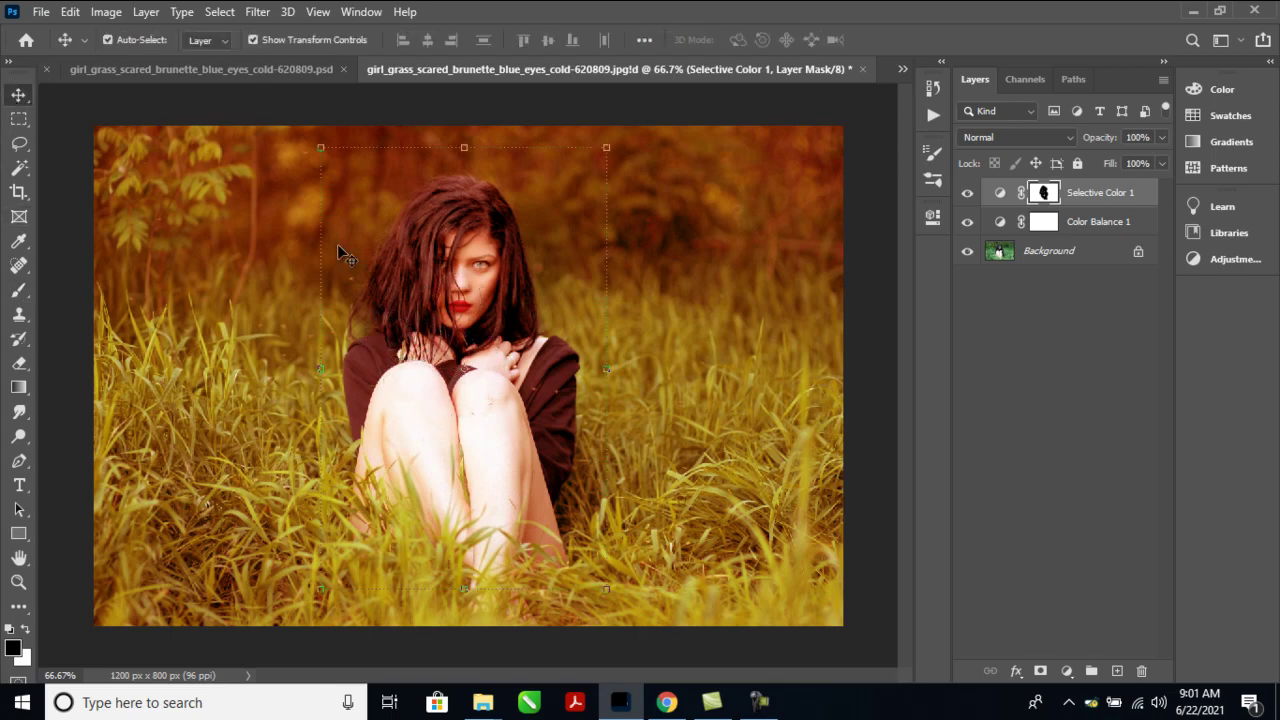
click(1066, 671)
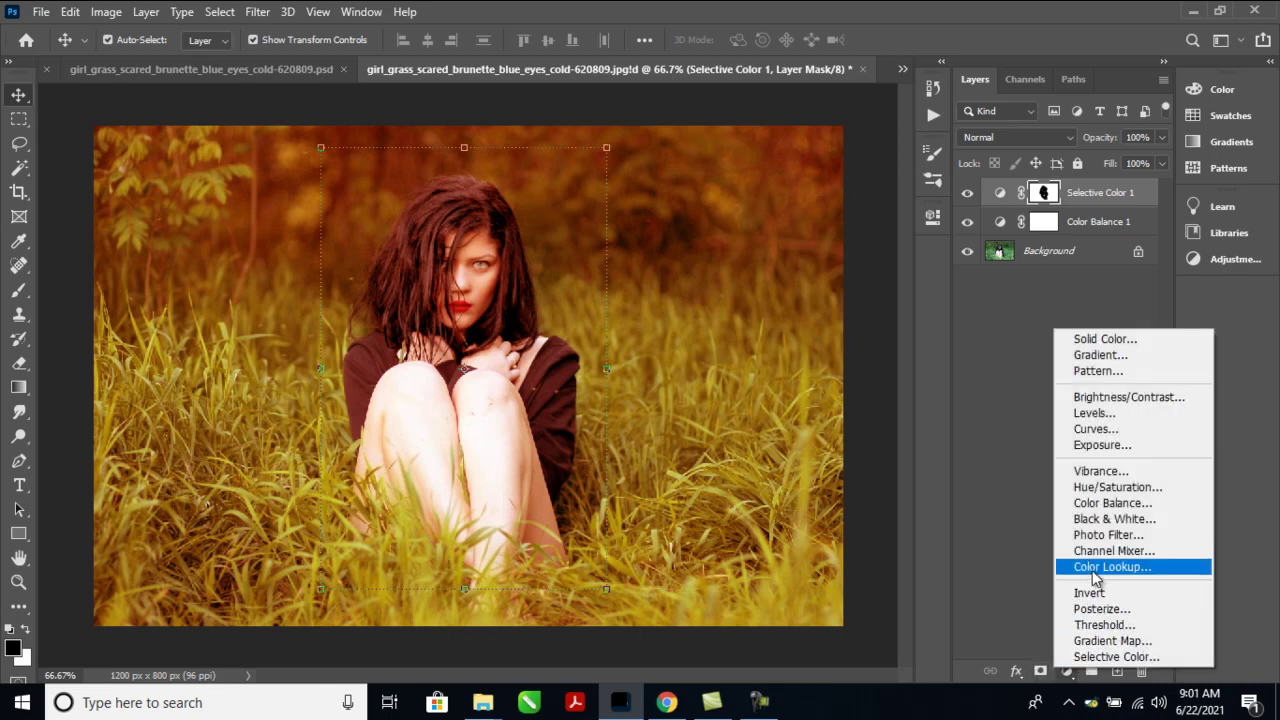
click(1086, 356)
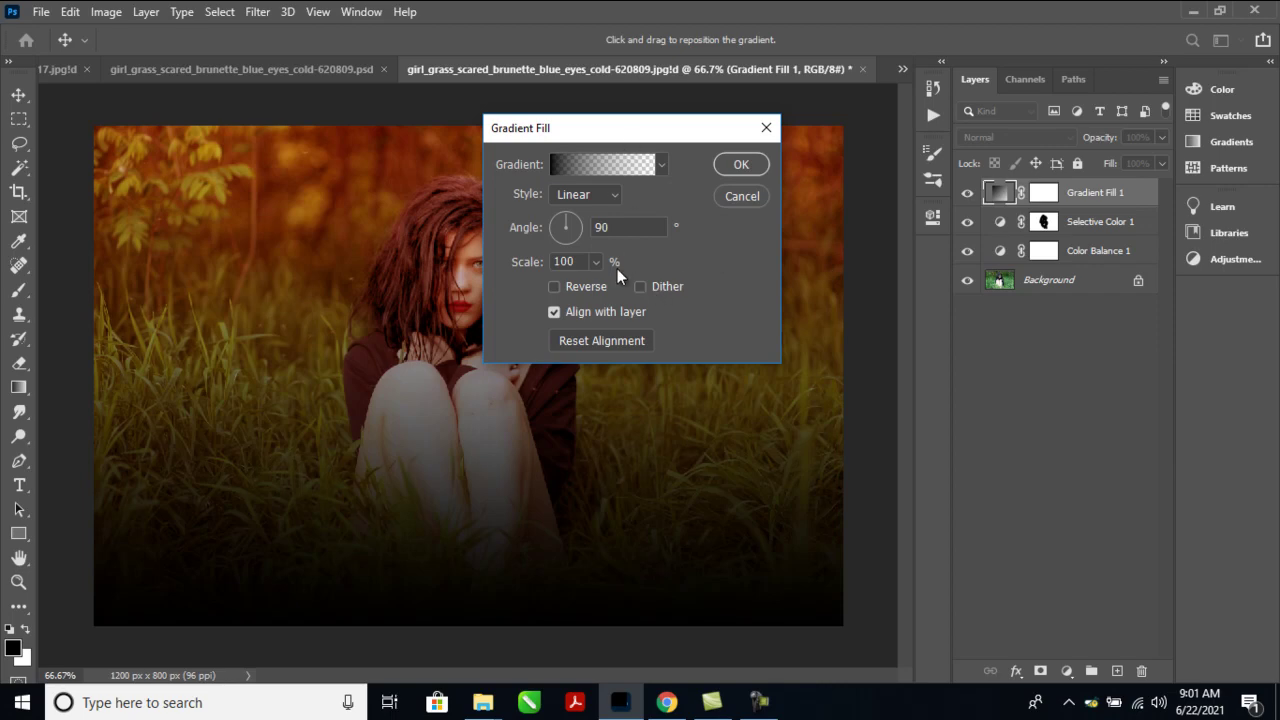
click(610, 162)
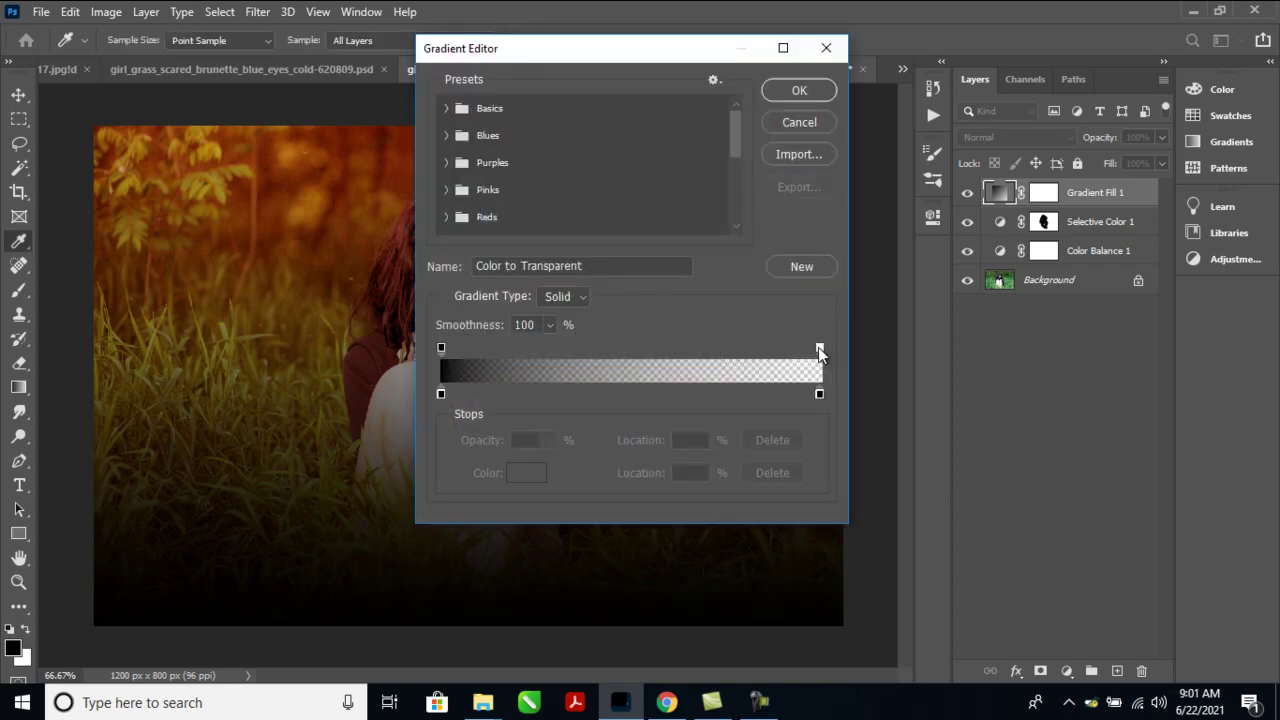
drag(818, 347, 579, 358)
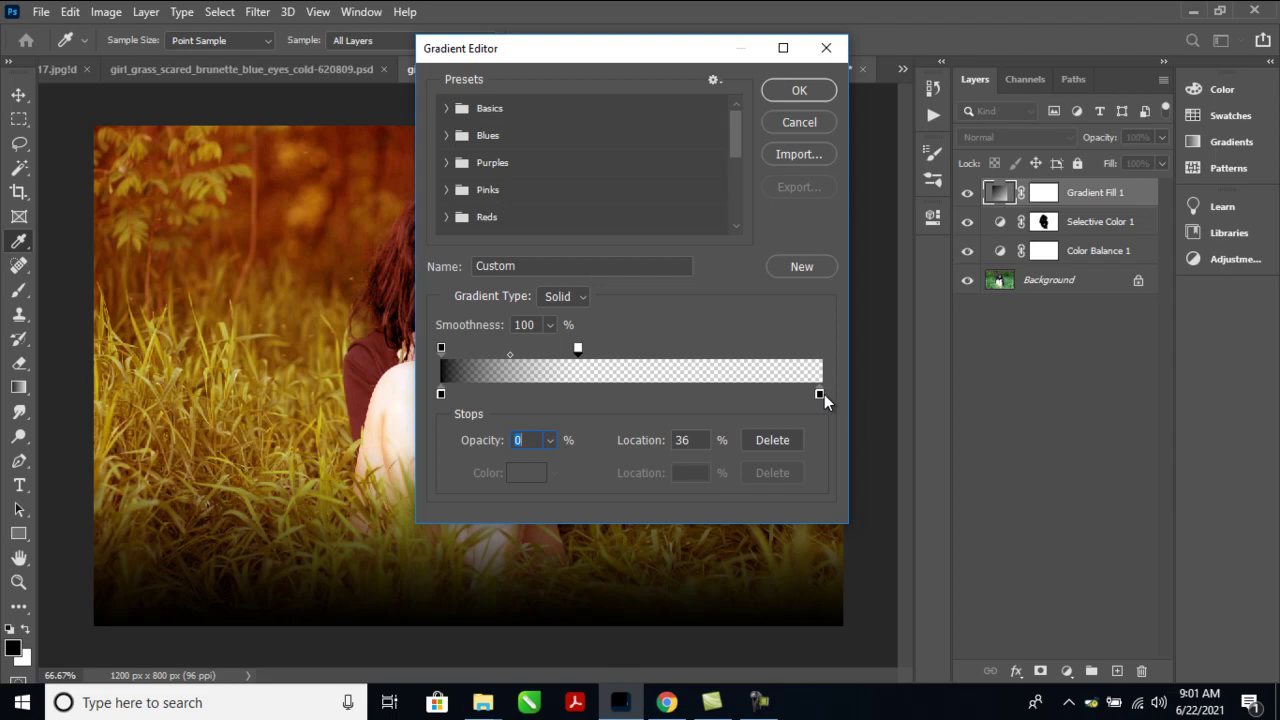
click(799, 90)
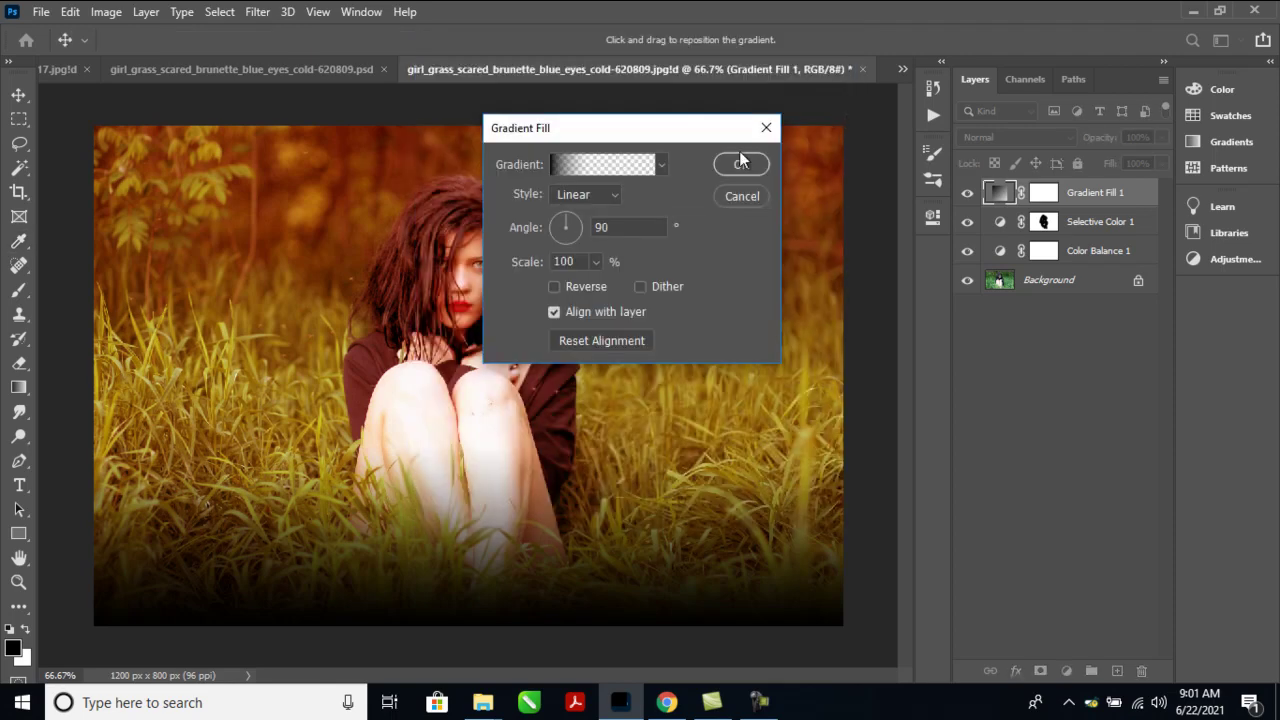